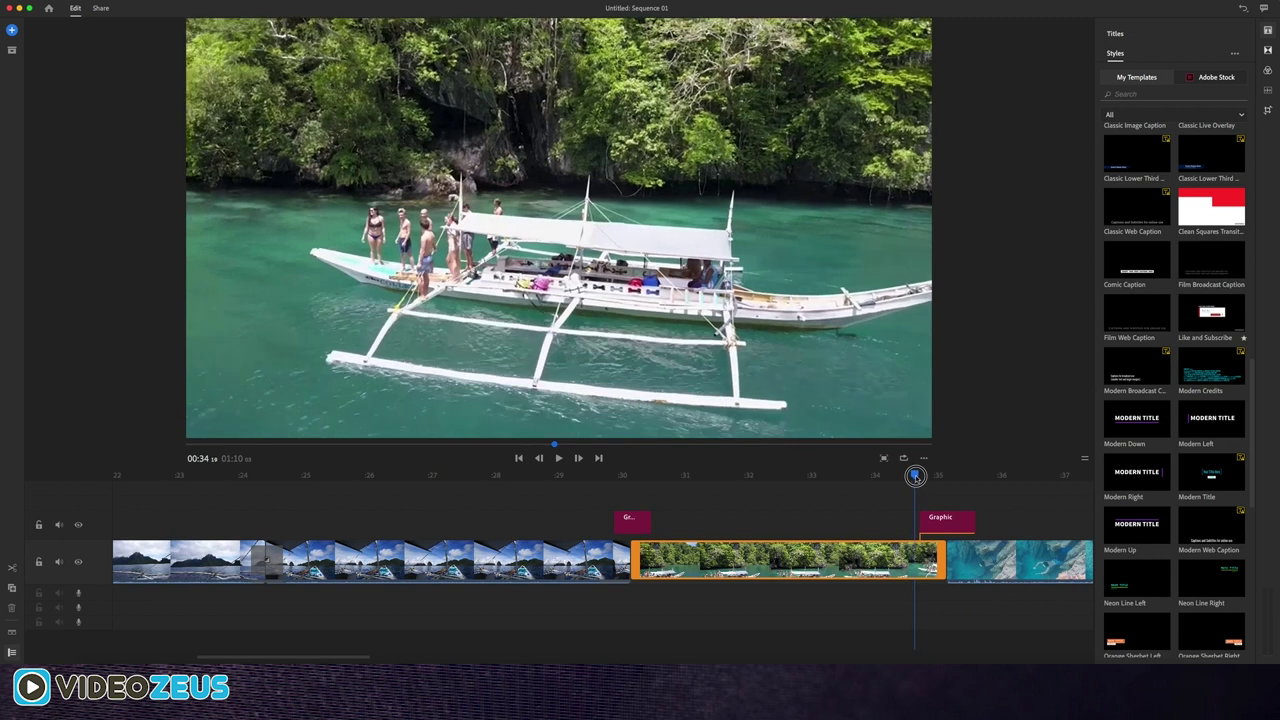
# Apply a Cross Dissolve preset between the clips from the Transitions list, then move to Titles
pyautogui.moveTo(925, 476)
pyautogui.mouseDown()
pyautogui.moveTo(941, 476)
pyautogui.moveTo(905, 476)
pyautogui.mouseUp()
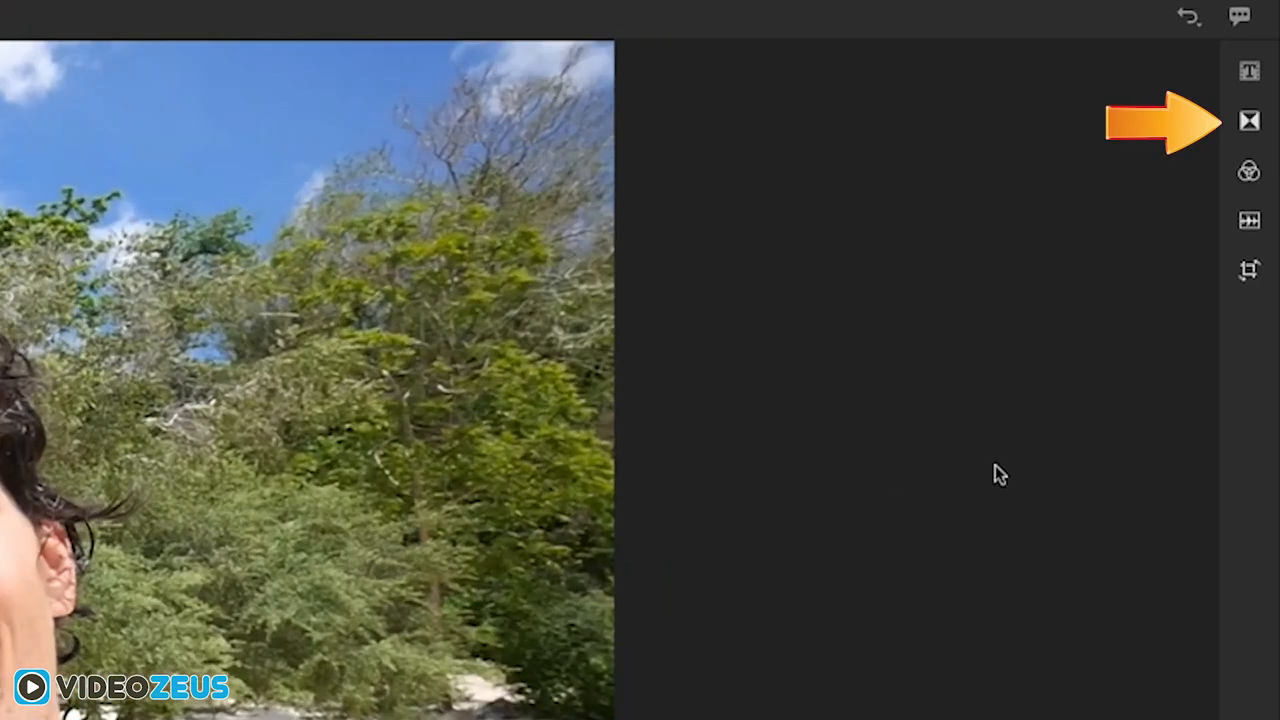
pyautogui.click(1249, 122)
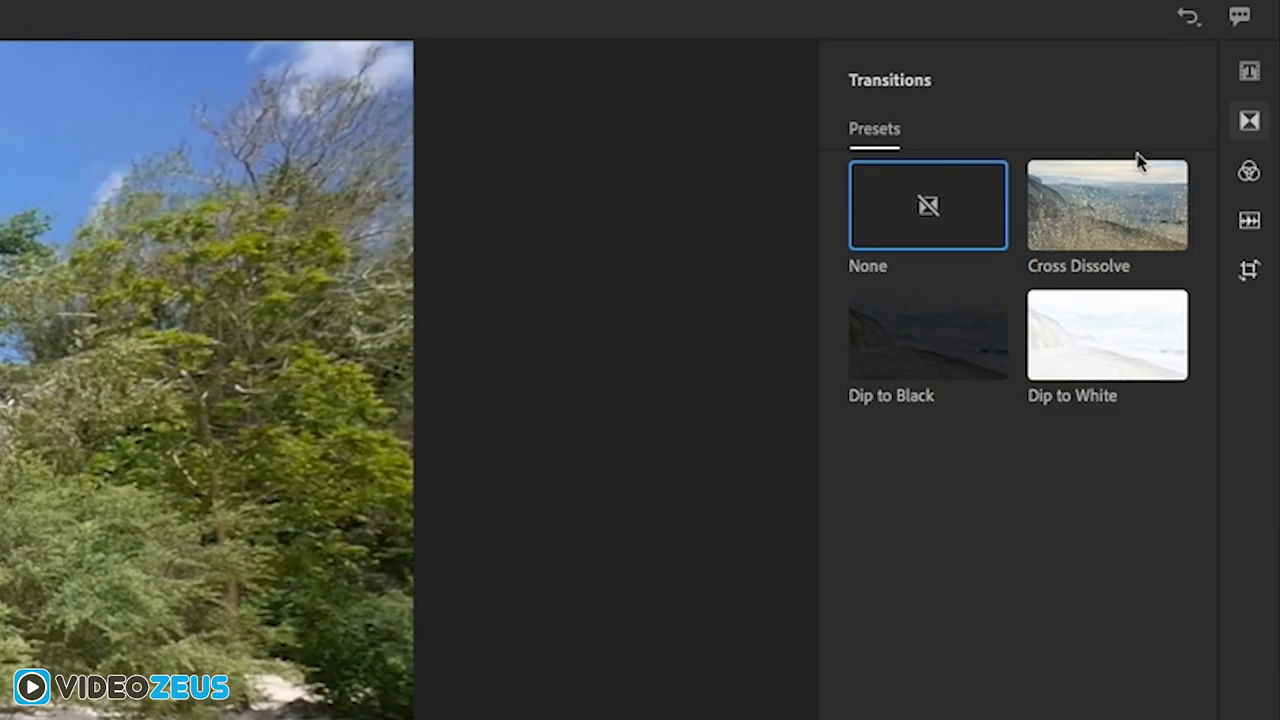
pyautogui.click(1113, 218)
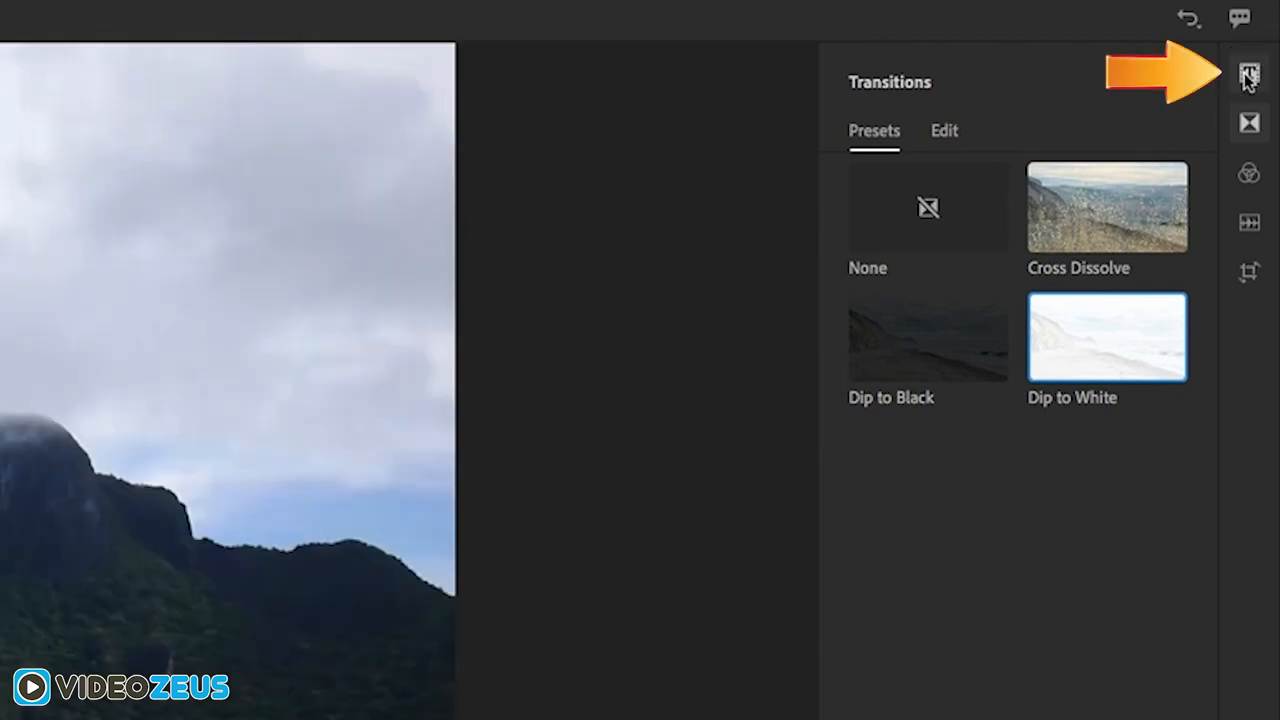
pyautogui.click(1249, 76)
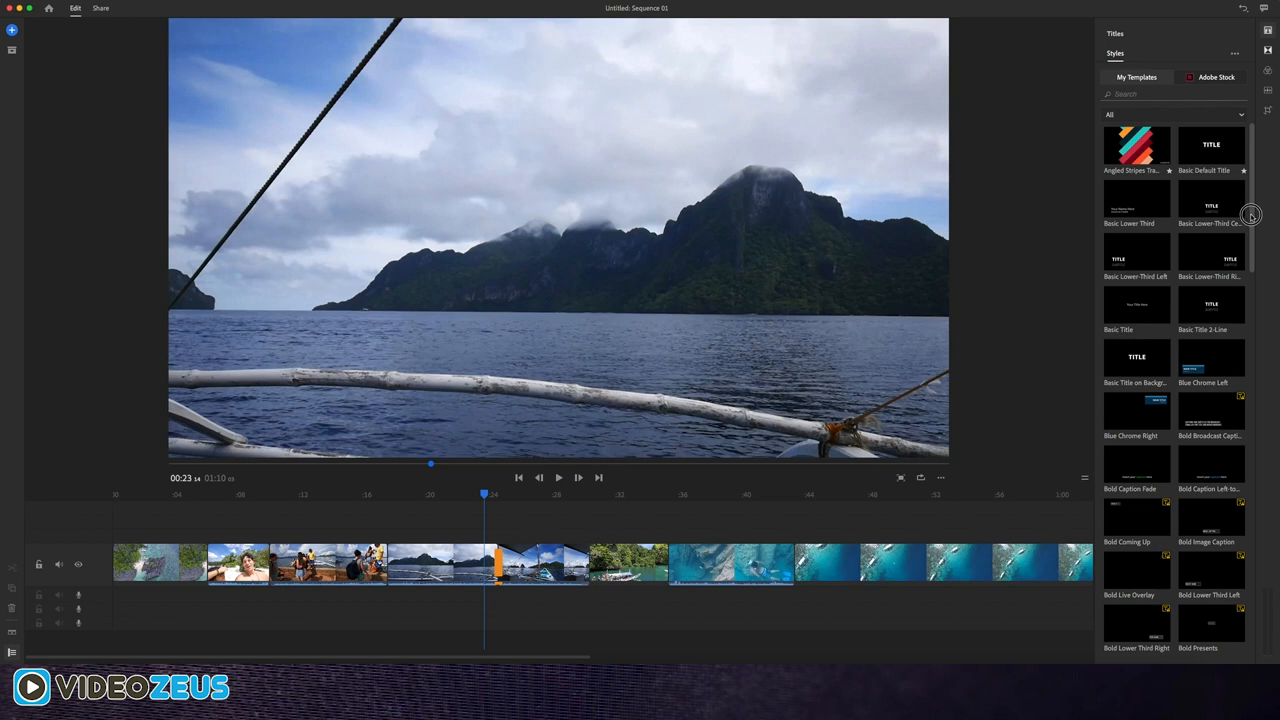
pyautogui.moveTo(1251, 215); pyautogui.dragTo(1228, 575)
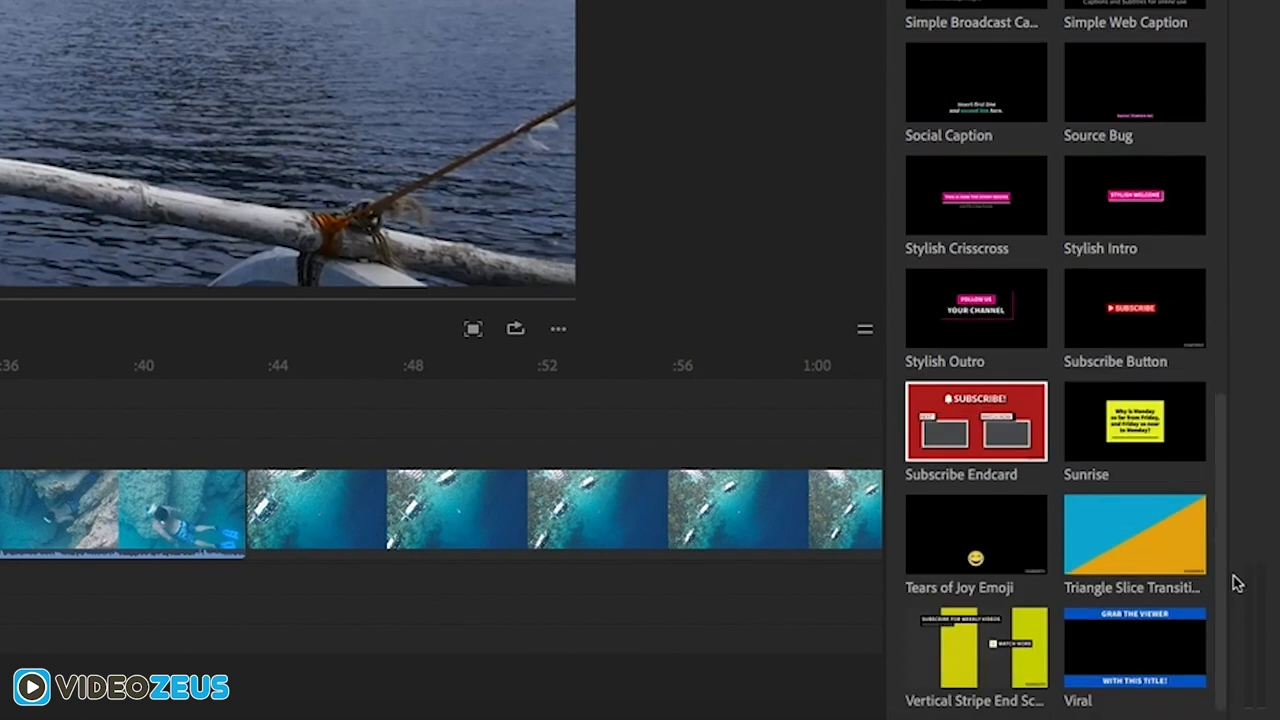
# Drag the Triangle Slice Transition title onto the timeline above the boat video track and preview it
pyautogui.moveTo(790, 500); pyautogui.dragTo(538, 530)
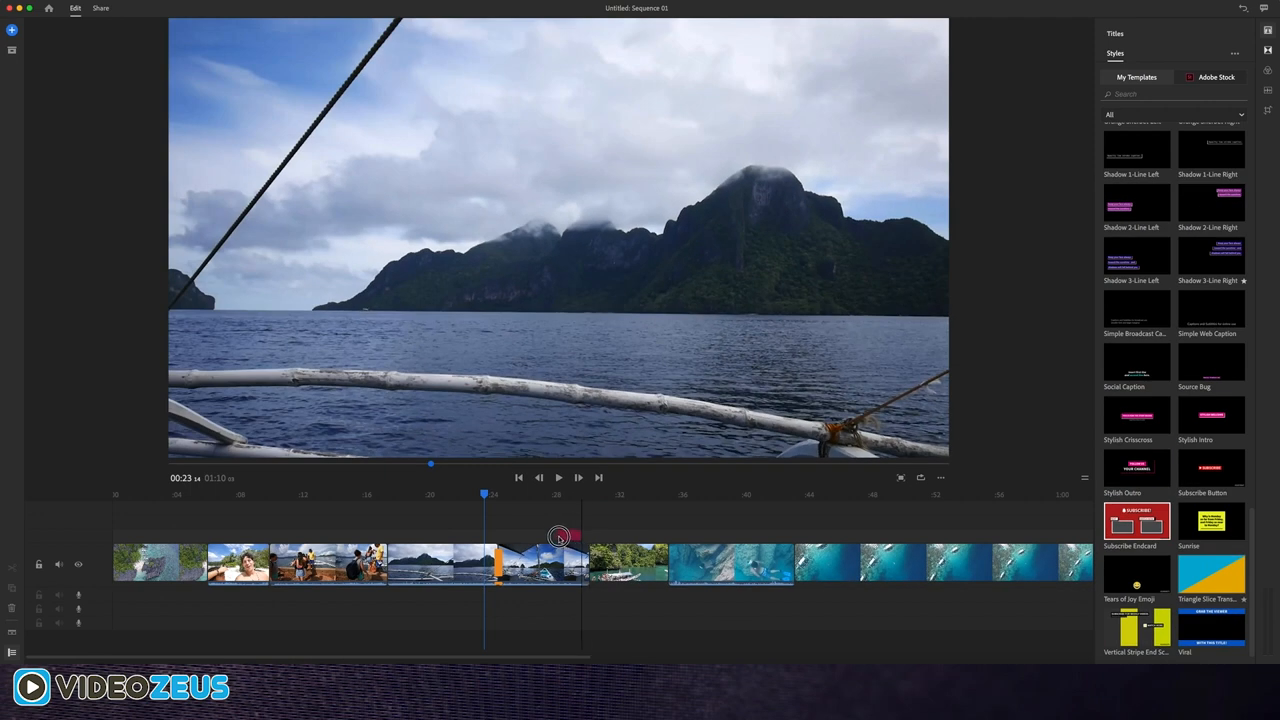
pyautogui.moveTo(560, 537); pyautogui.dragTo(568, 522)
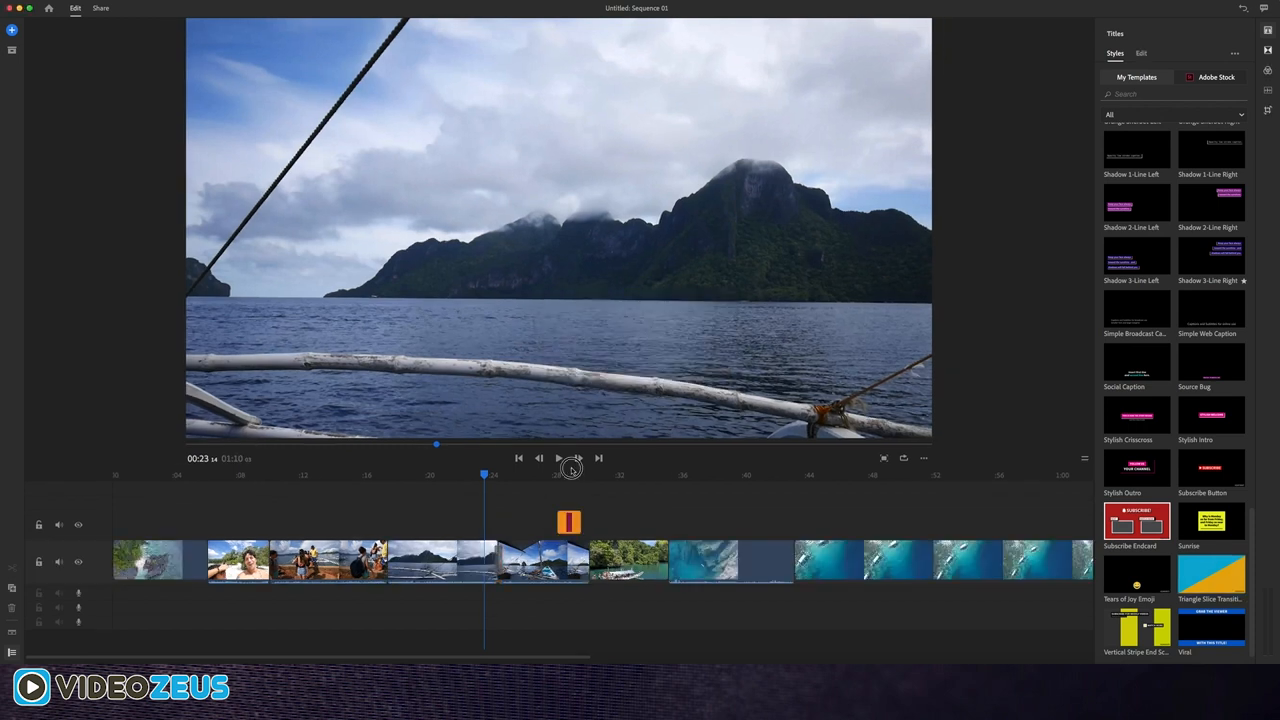
pyautogui.moveTo(572, 475); pyautogui.dragTo(573, 486)
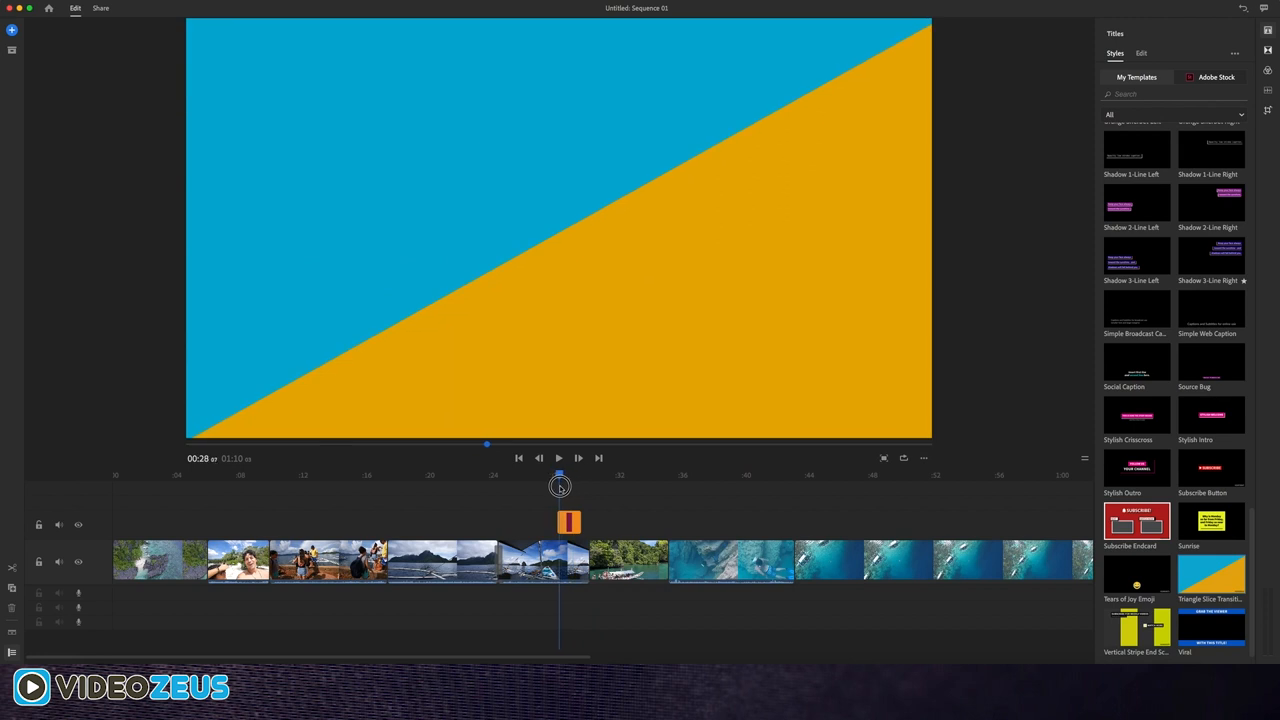
pyautogui.moveTo(573, 486)
pyautogui.mouseDown()
pyautogui.moveTo(549, 489)
pyautogui.moveTo(615, 517)
pyautogui.mouseUp()
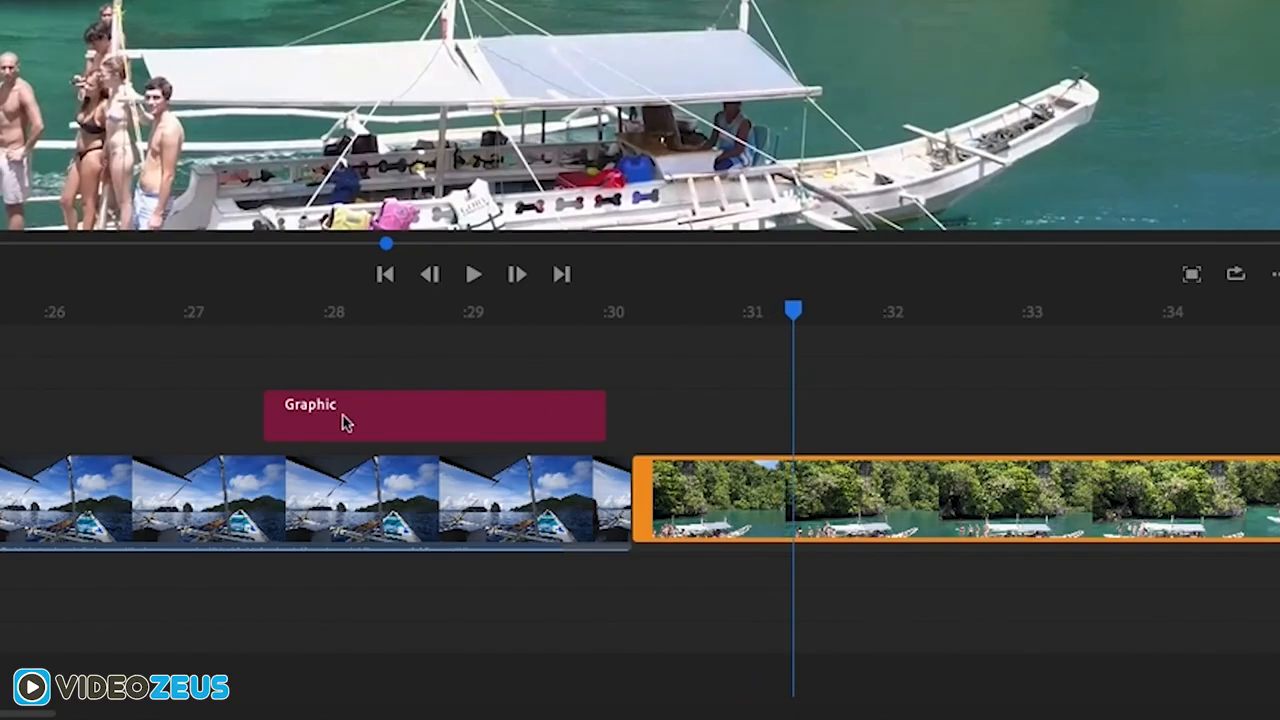
# Move the Graphic title toward the boat/cove clip boundary and trim its right edge to a short clip
pyautogui.moveTo(343, 420); pyautogui.dragTo(548, 425)
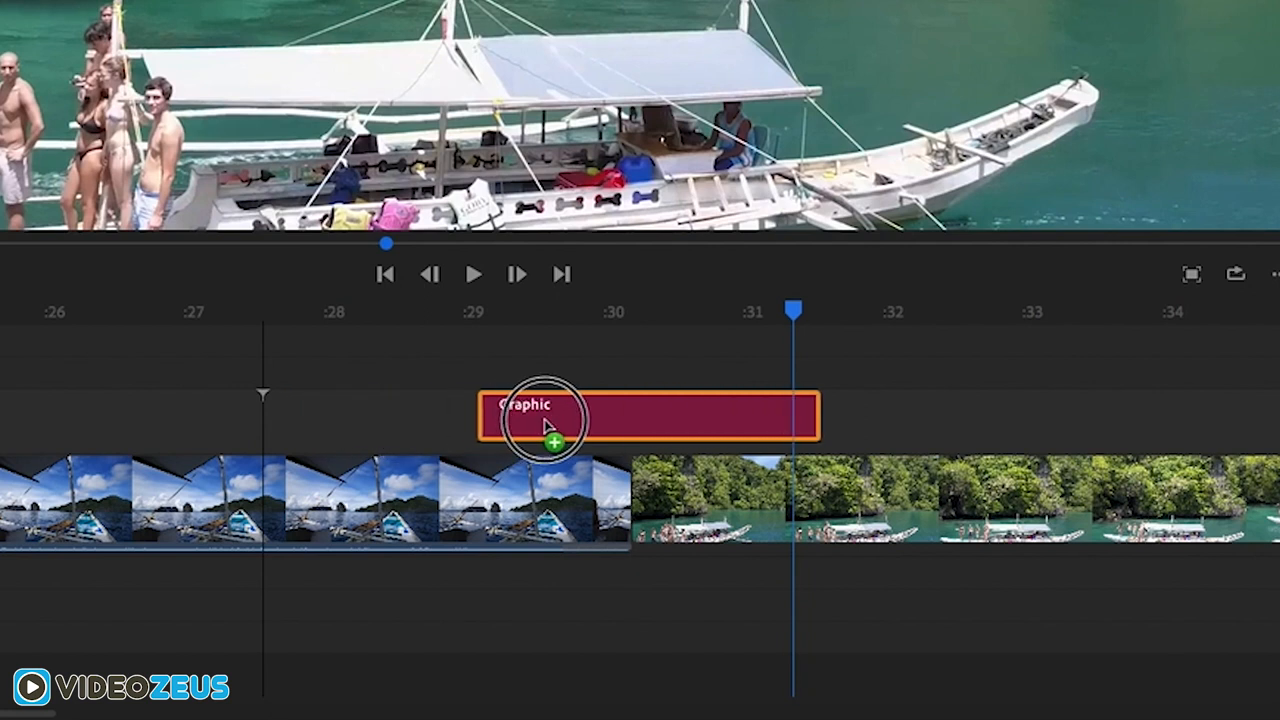
pyautogui.moveTo(539, 425); pyautogui.dragTo(540, 420)
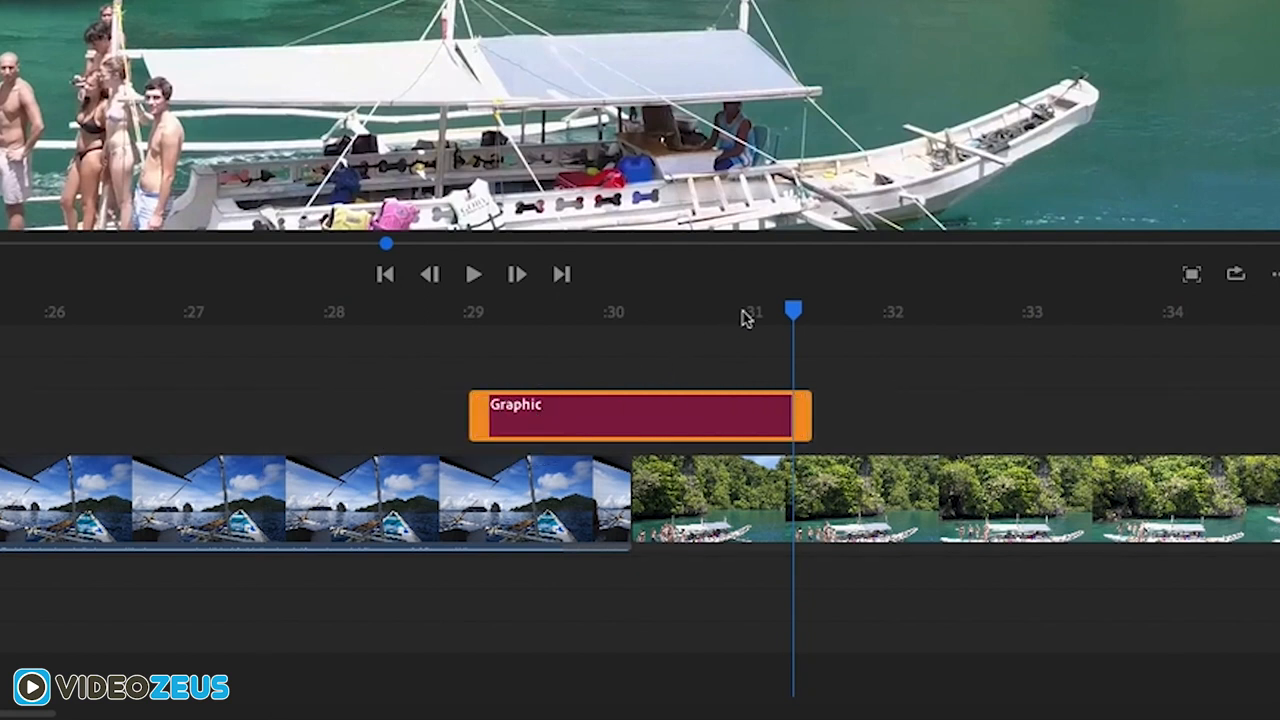
pyautogui.moveTo(793, 312)
pyautogui.mouseDown()
pyautogui.moveTo(334, 340)
pyautogui.moveTo(868, 370)
pyautogui.mouseUp()
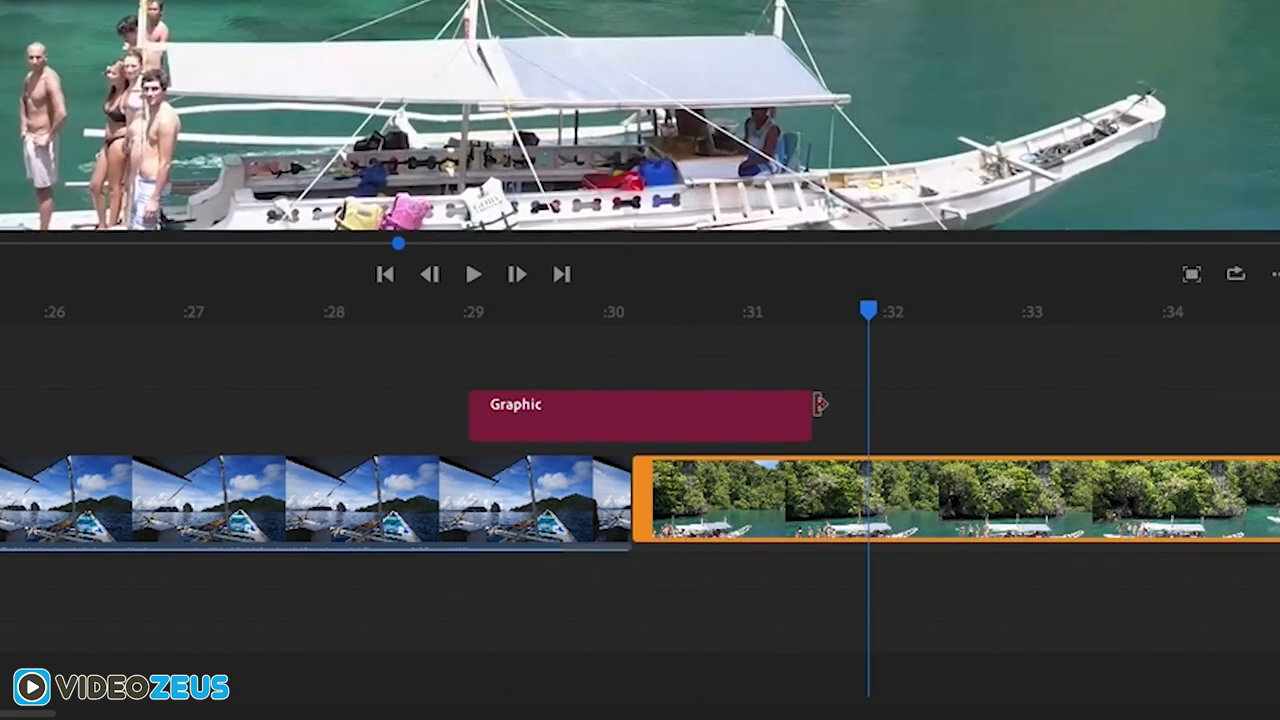
pyautogui.moveTo(805, 414)
pyautogui.mouseDown()
pyautogui.moveTo(533, 420)
pyautogui.moveTo(625, 418)
pyautogui.mouseUp()
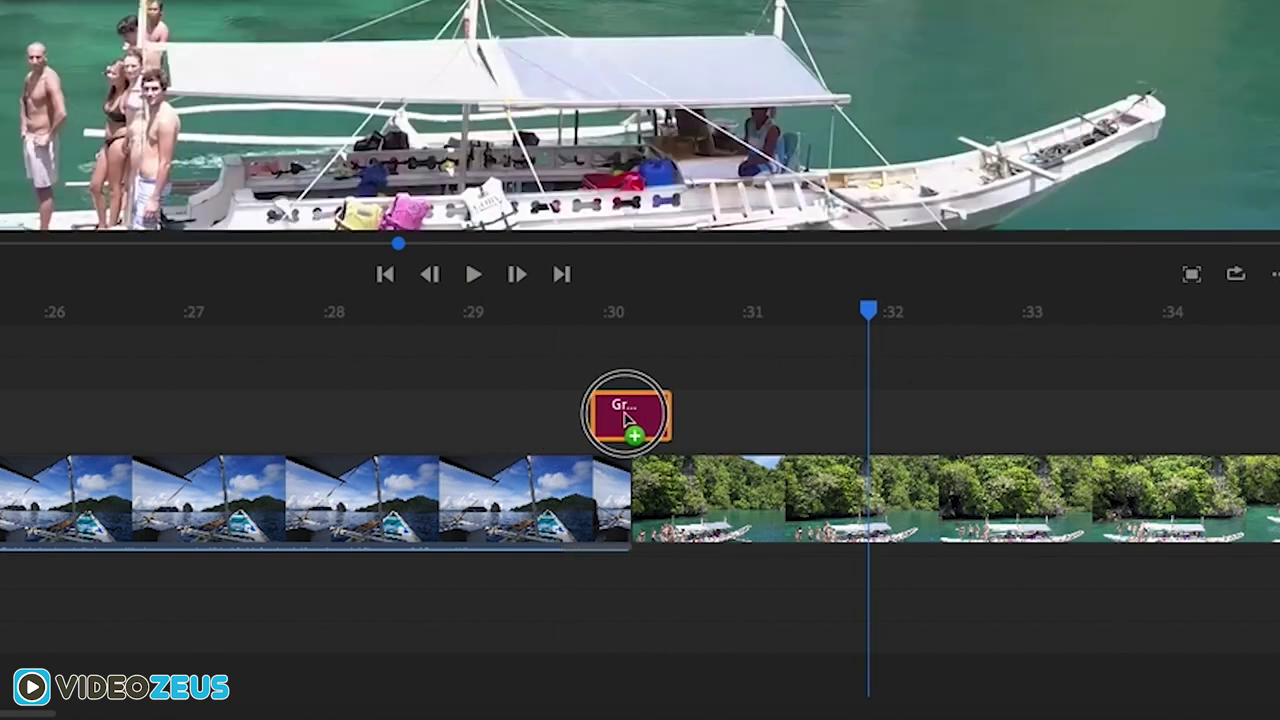
# Scrub around the cut and play back to preview the triangle graphic over the transition
pyautogui.click(668, 310)
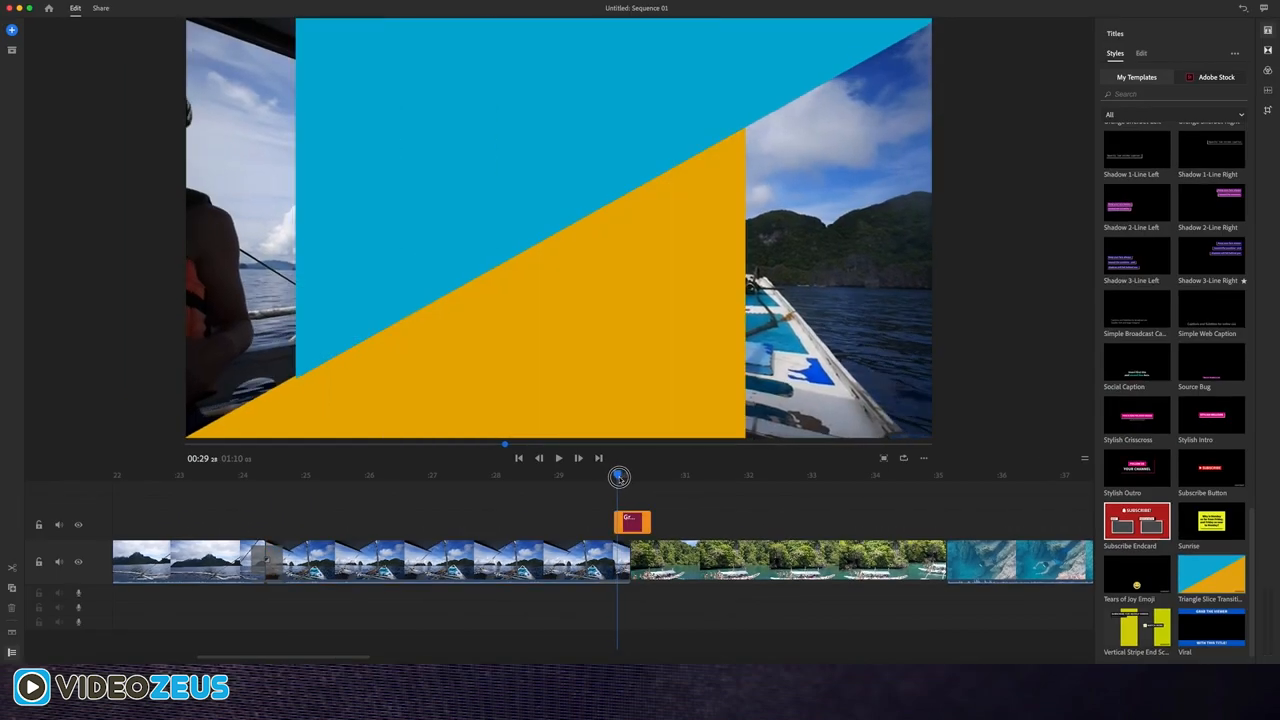
pyautogui.moveTo(625, 476); pyautogui.dragTo(580, 478)
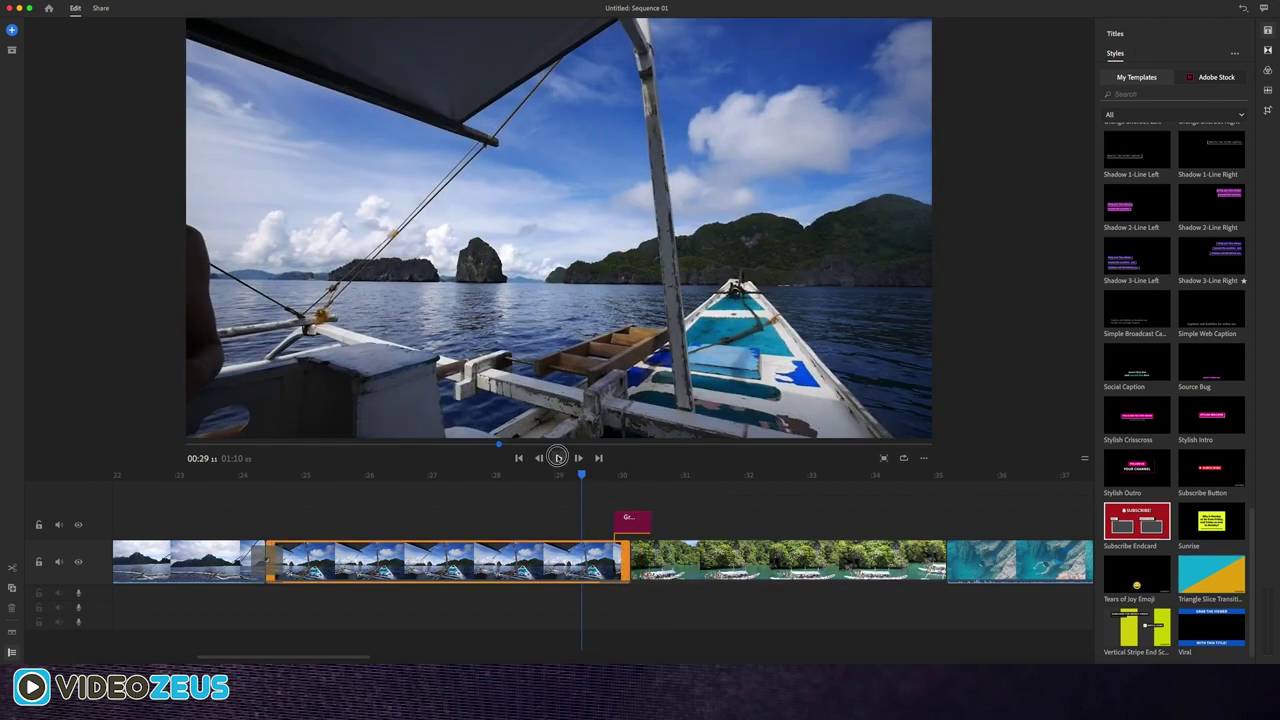
pyautogui.click(557, 457)
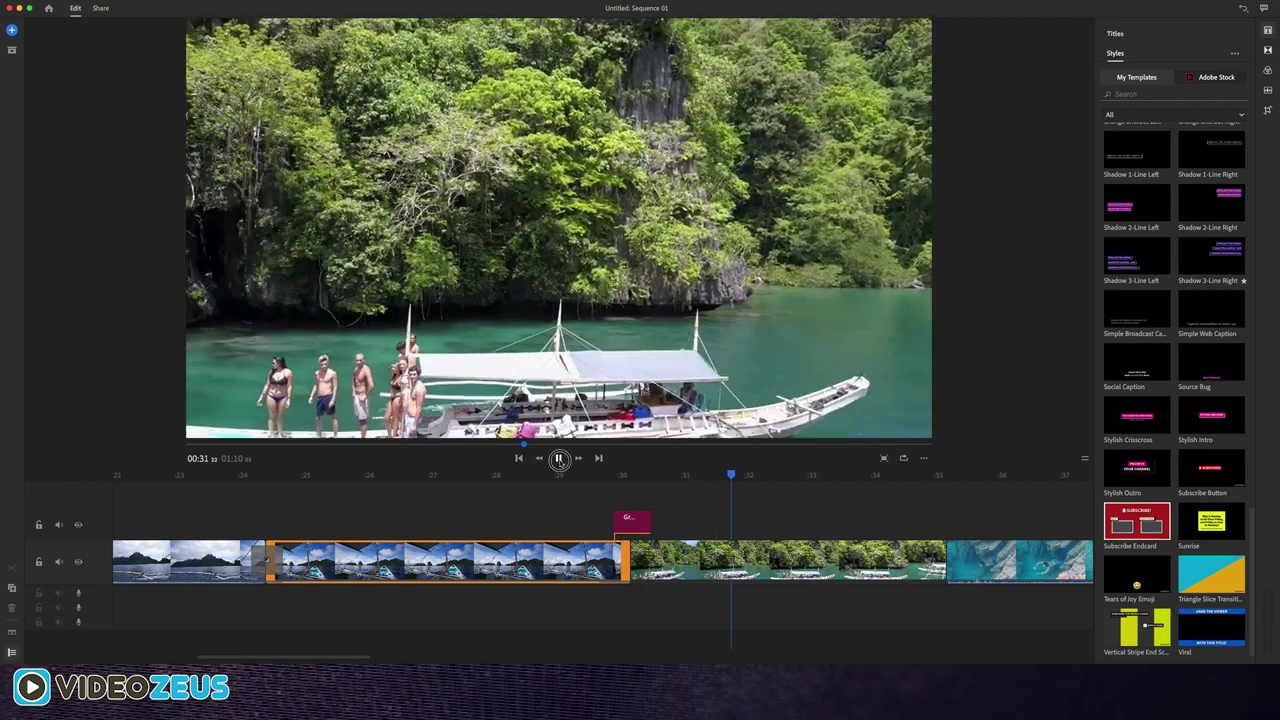
# Slide the Graphic title rightward so it spans the cut between boat and cove clips
pyautogui.click(557, 458)
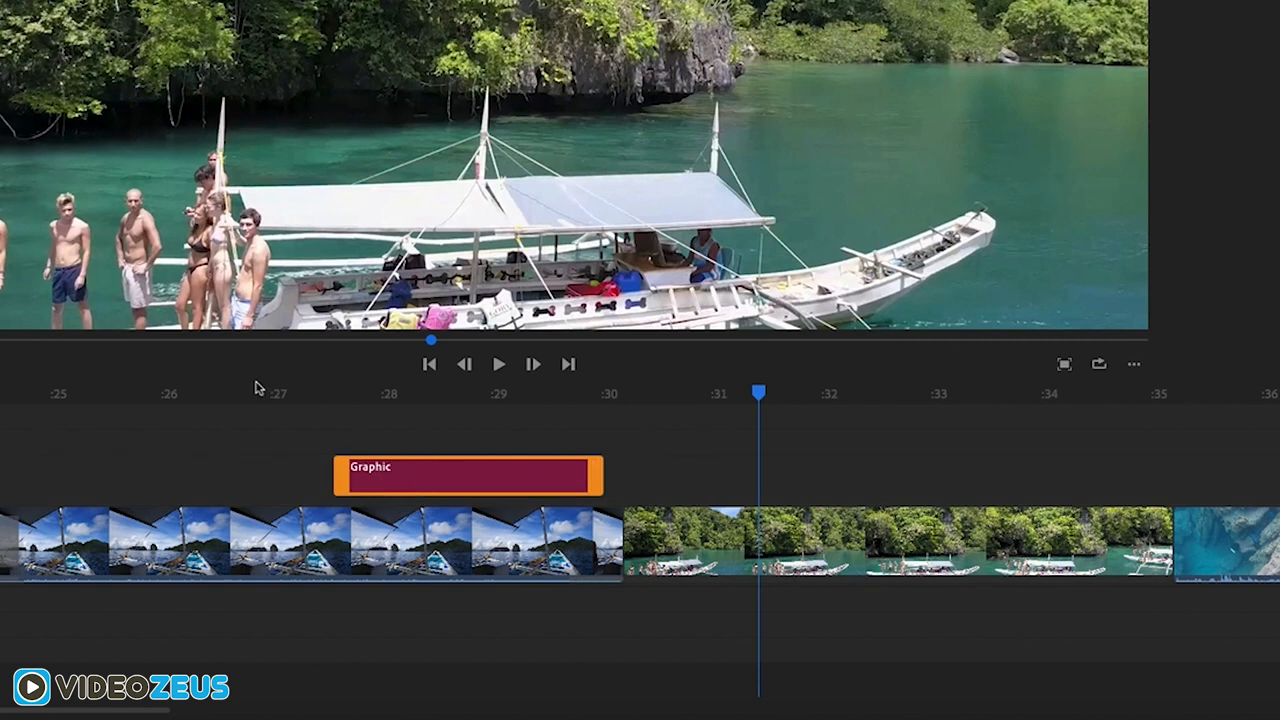
pyautogui.moveTo(240, 393); pyautogui.dragTo(474, 424)
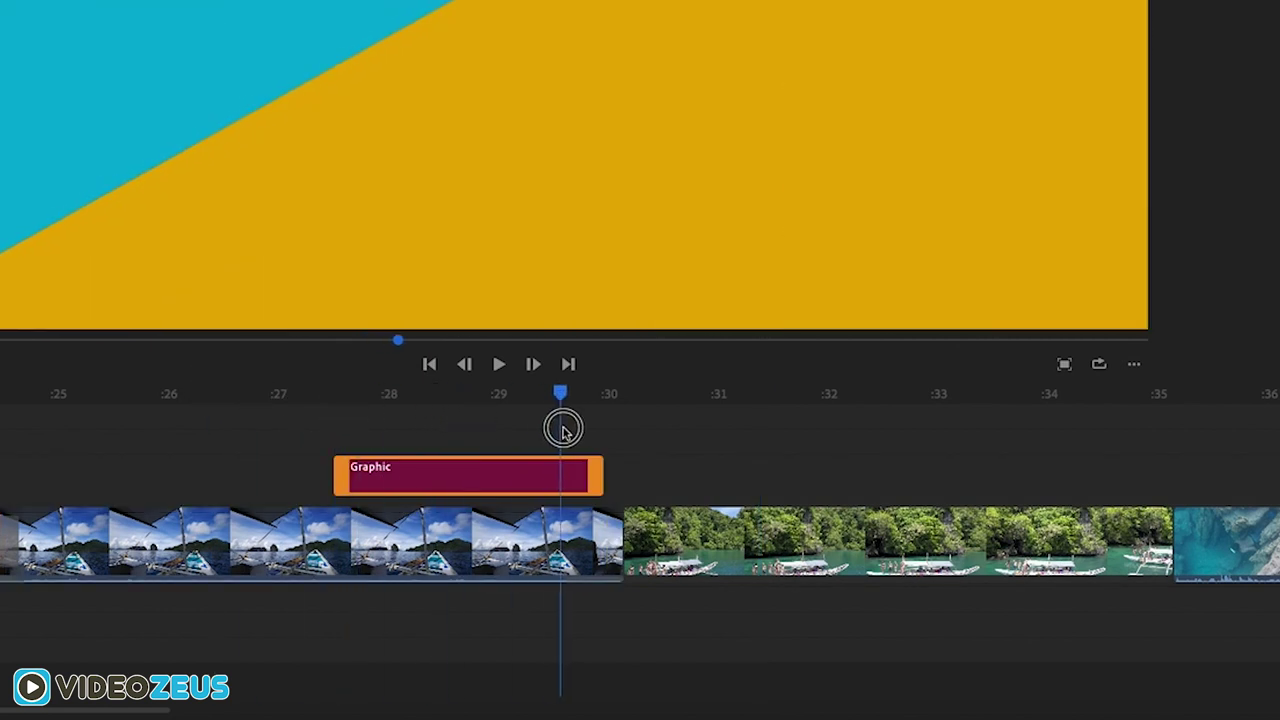
pyautogui.moveTo(563, 430); pyautogui.dragTo(751, 430)
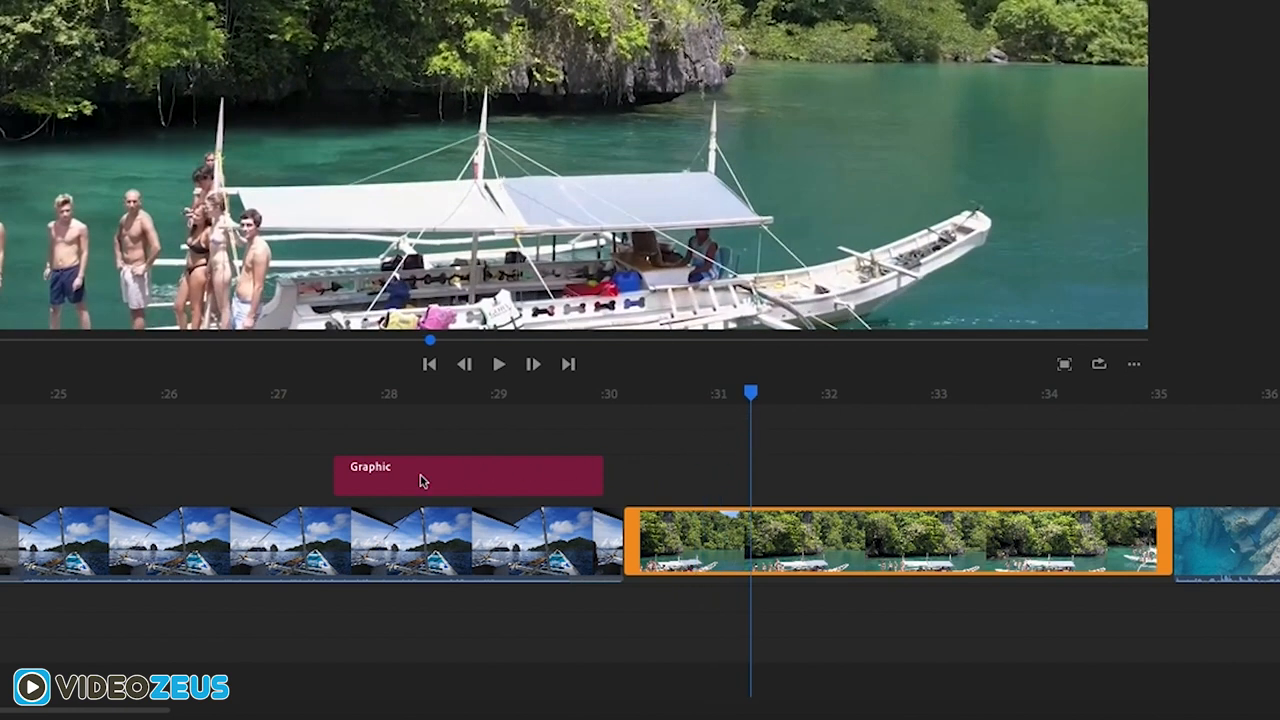
pyautogui.moveTo(389, 480); pyautogui.dragTo(588, 525)
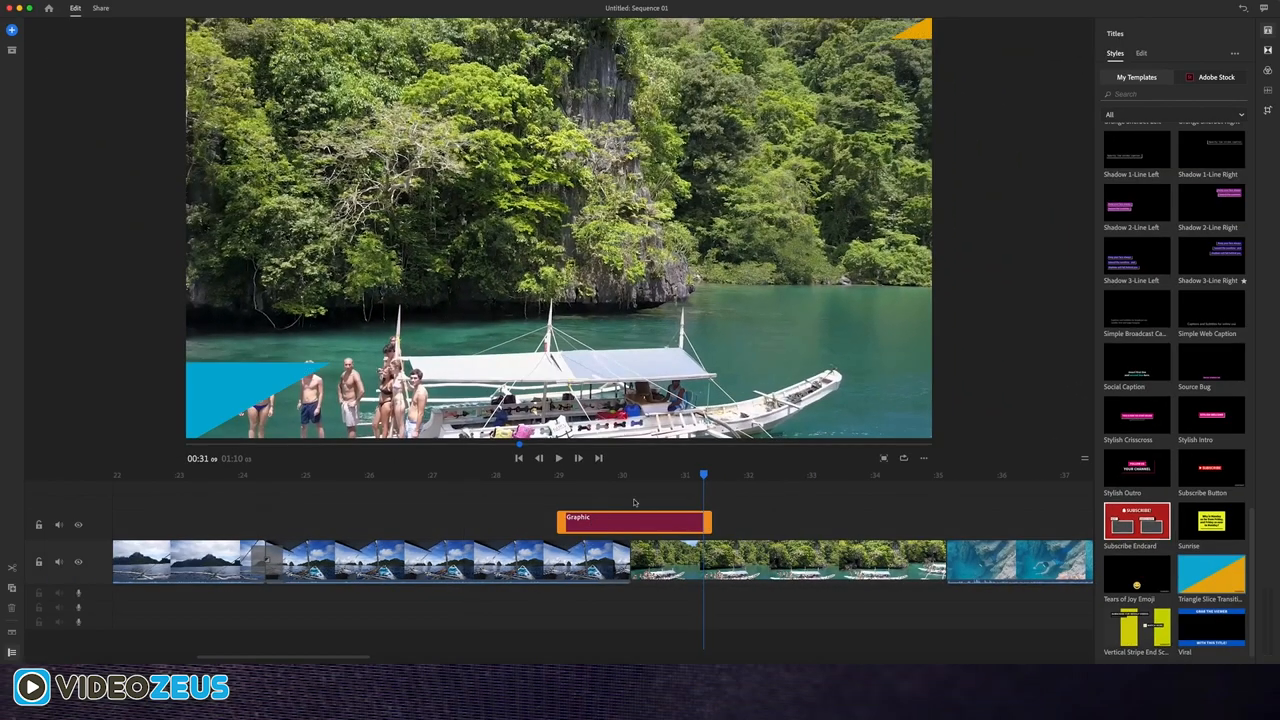
# Scrub through the cut to confirm the triangles hide the switch and reveal the cove clip
pyautogui.moveTo(703, 475); pyautogui.dragTo(513, 487)
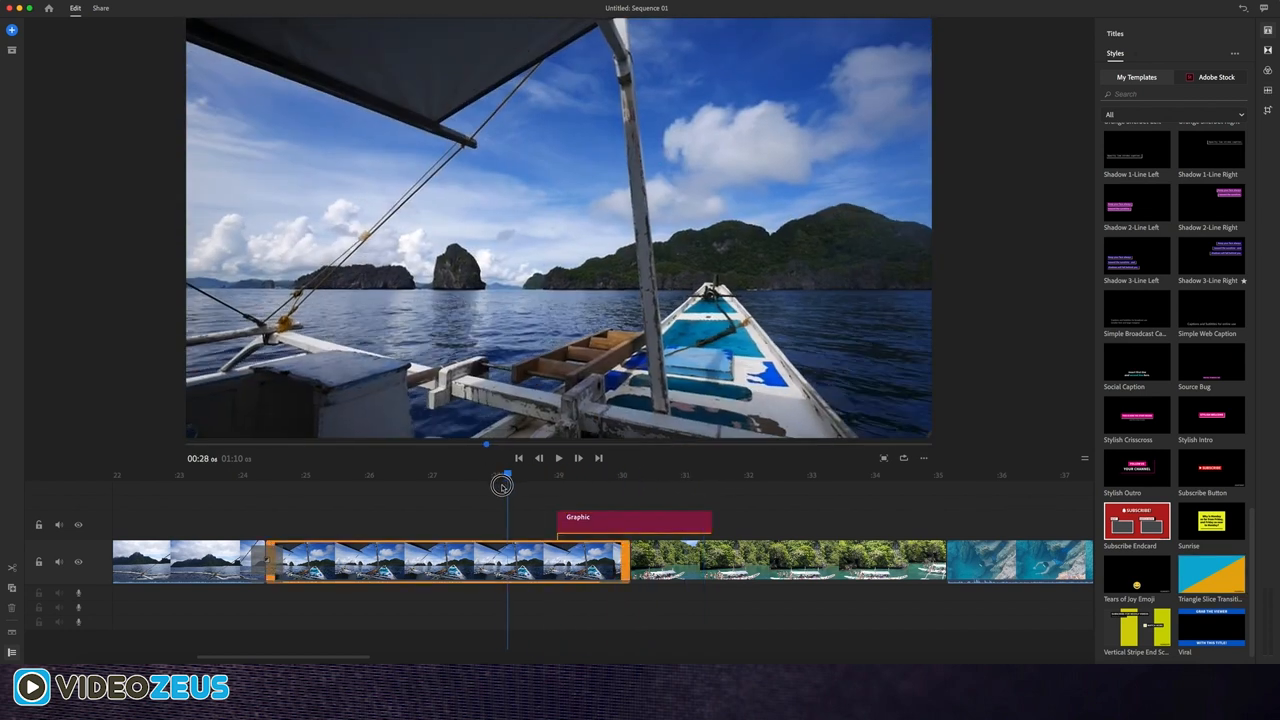
pyautogui.moveTo(513, 487); pyautogui.dragTo(591, 491)
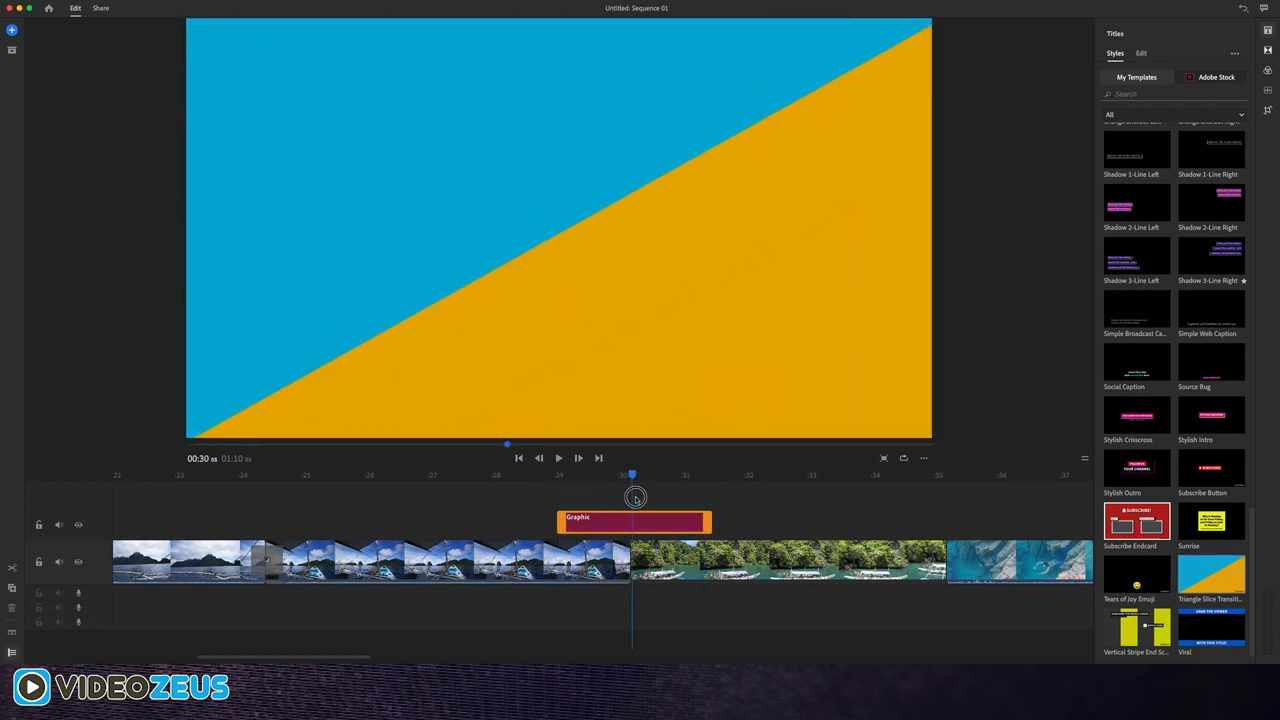
pyautogui.moveTo(668, 500); pyautogui.dragTo(738, 504)
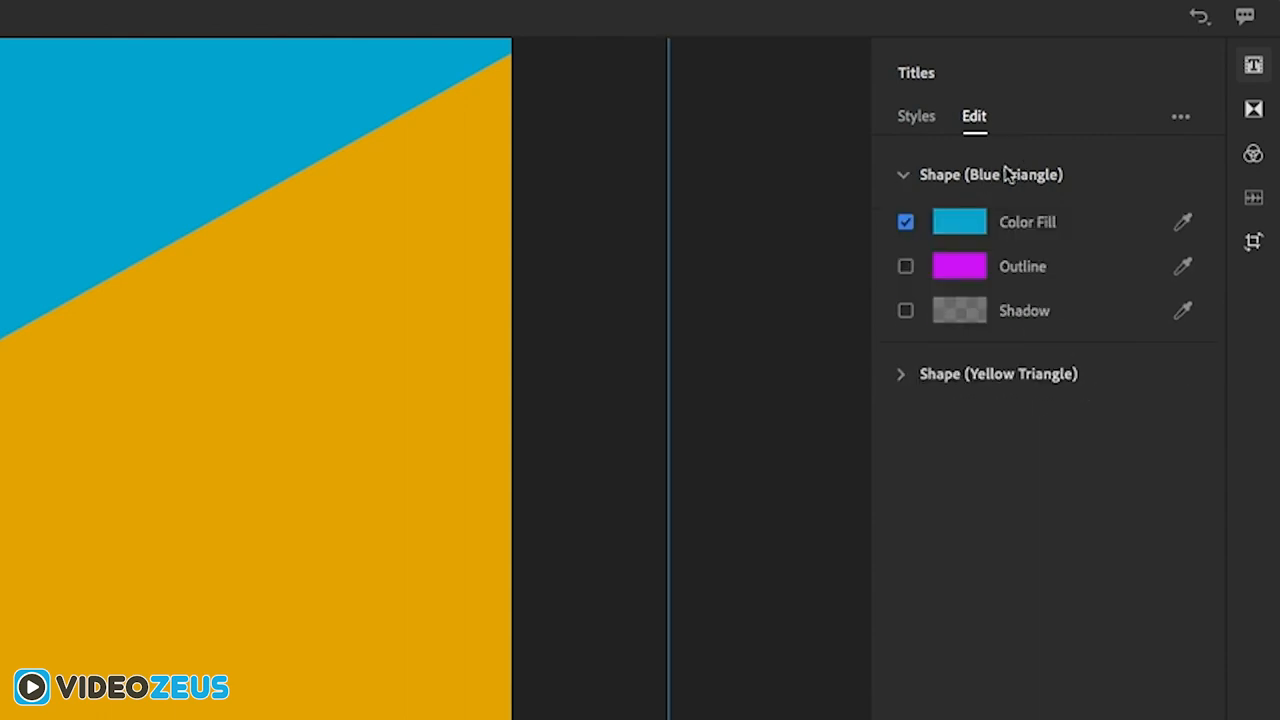
# Inspect the blue triangle's colour choices without changes, then go to the yellow triangle's
pyautogui.click(975, 222)
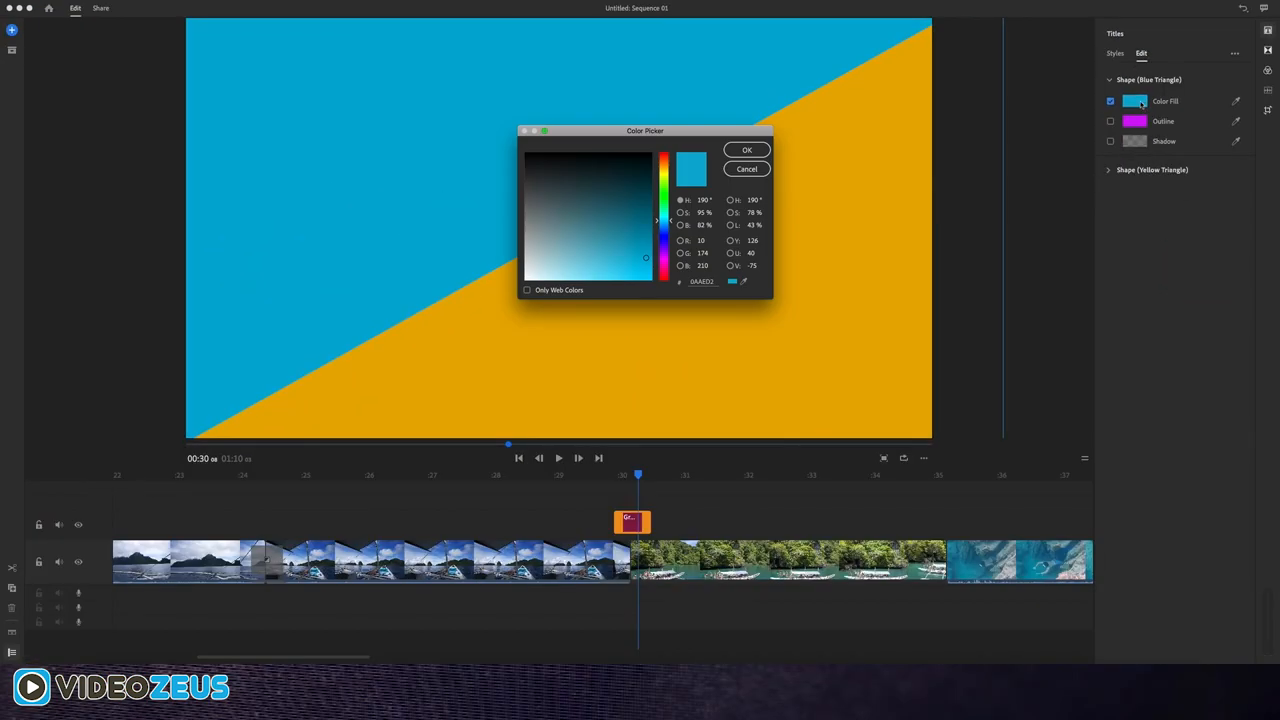
pyautogui.click(748, 169)
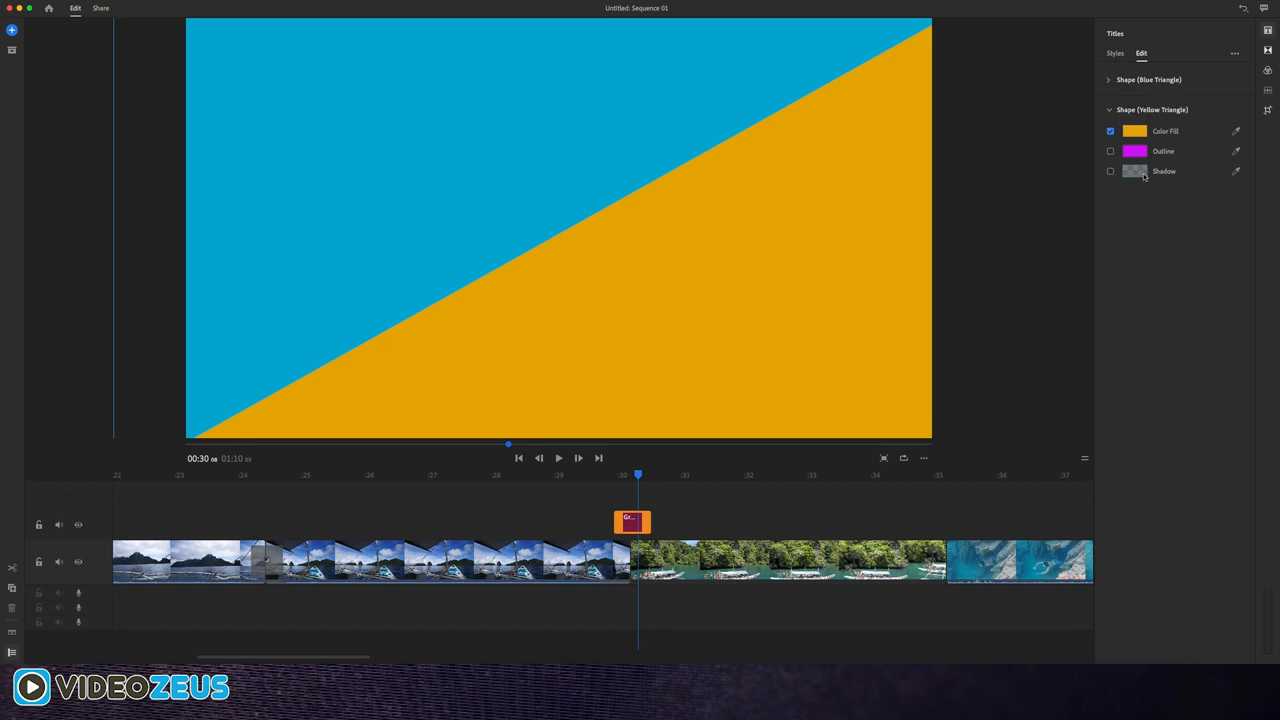
pyautogui.click(1134, 133)
# Set the yellow triangle's Color Fill to charcoal gray and scrub back to the boat footage
pyautogui.click(1134, 134)
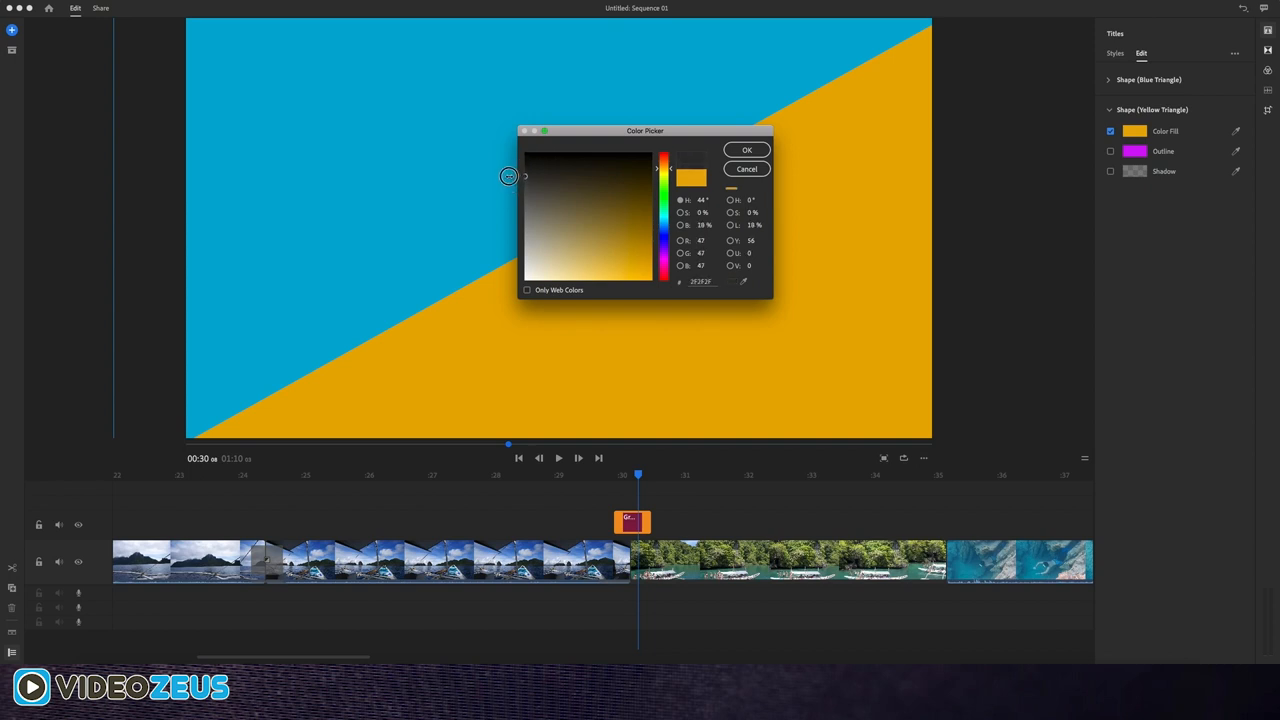
pyautogui.click(745, 150)
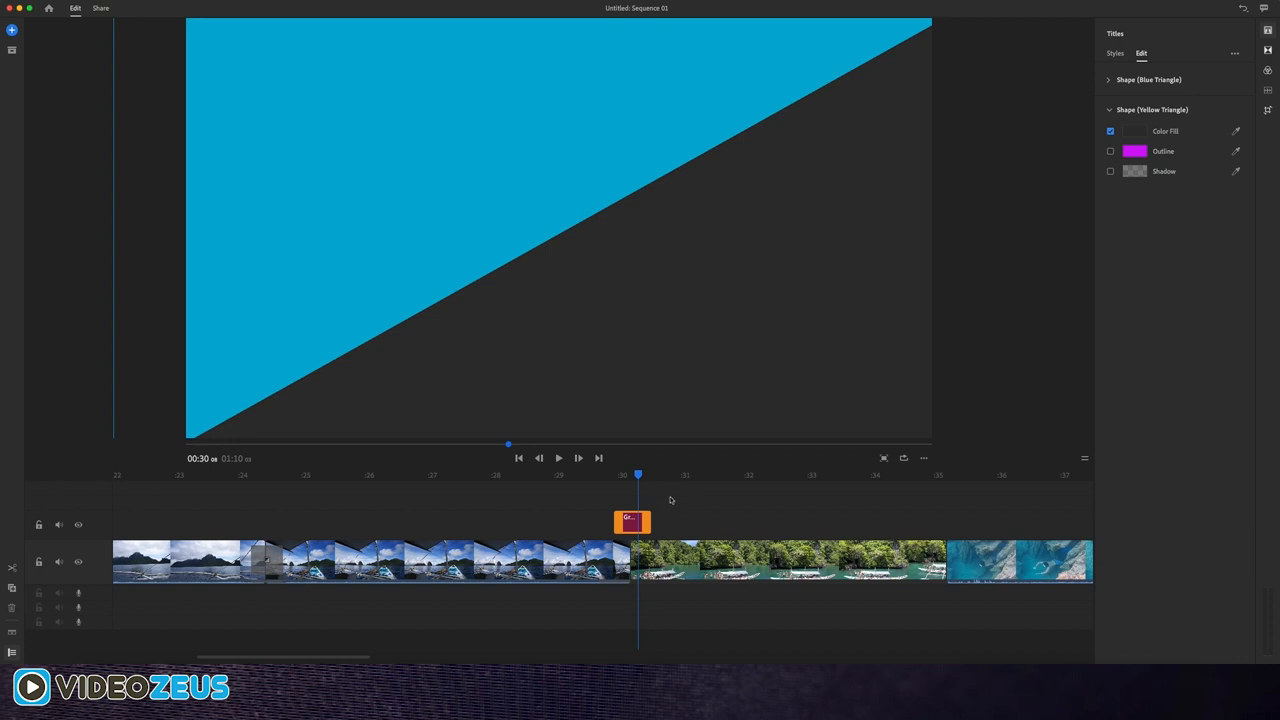
pyautogui.moveTo(682, 477)
pyautogui.mouseDown()
pyautogui.moveTo(602, 489)
pyautogui.moveTo(630, 488)
pyautogui.mouseUp()
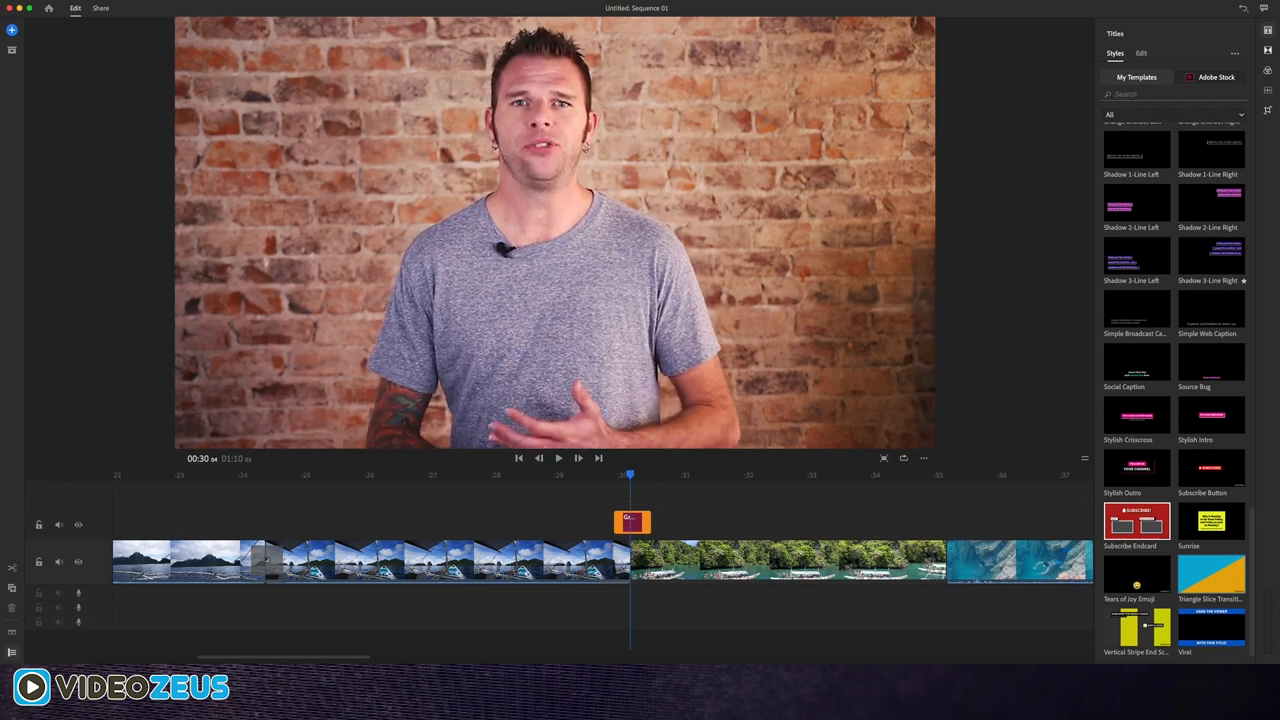
pyautogui.scroll(10, 1195, 392)
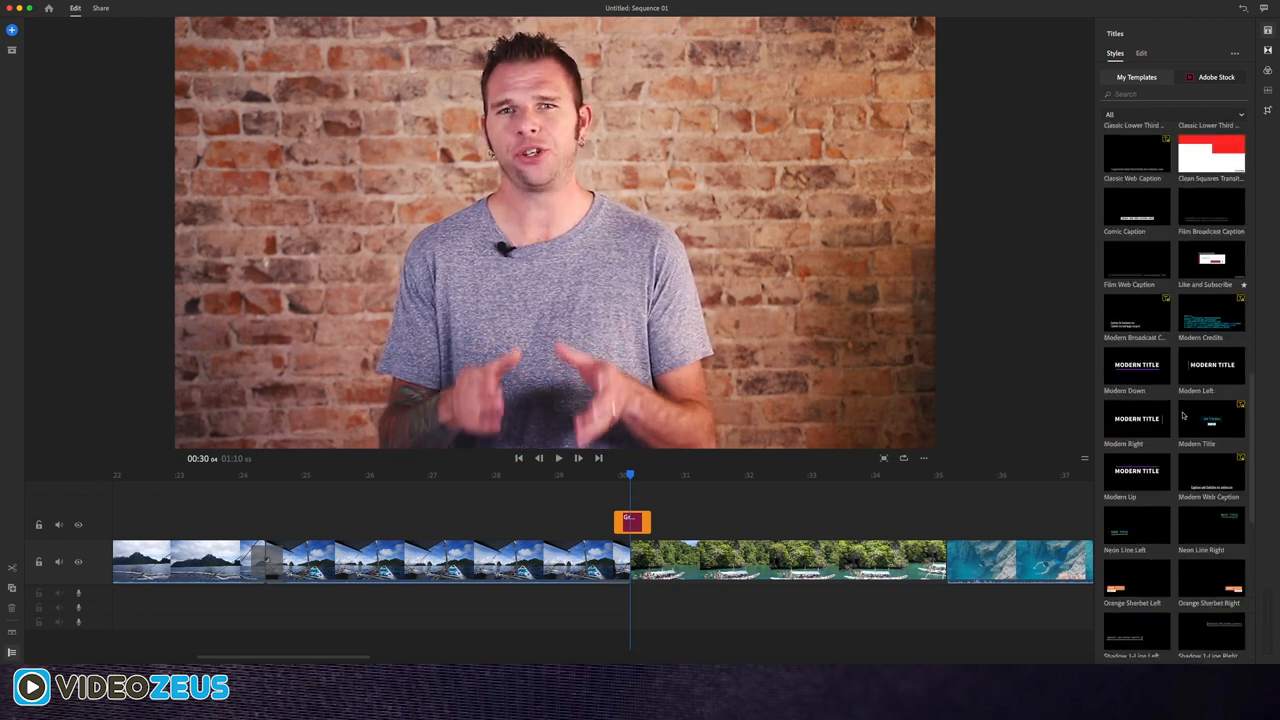
pyautogui.scroll(5, 1195, 392)
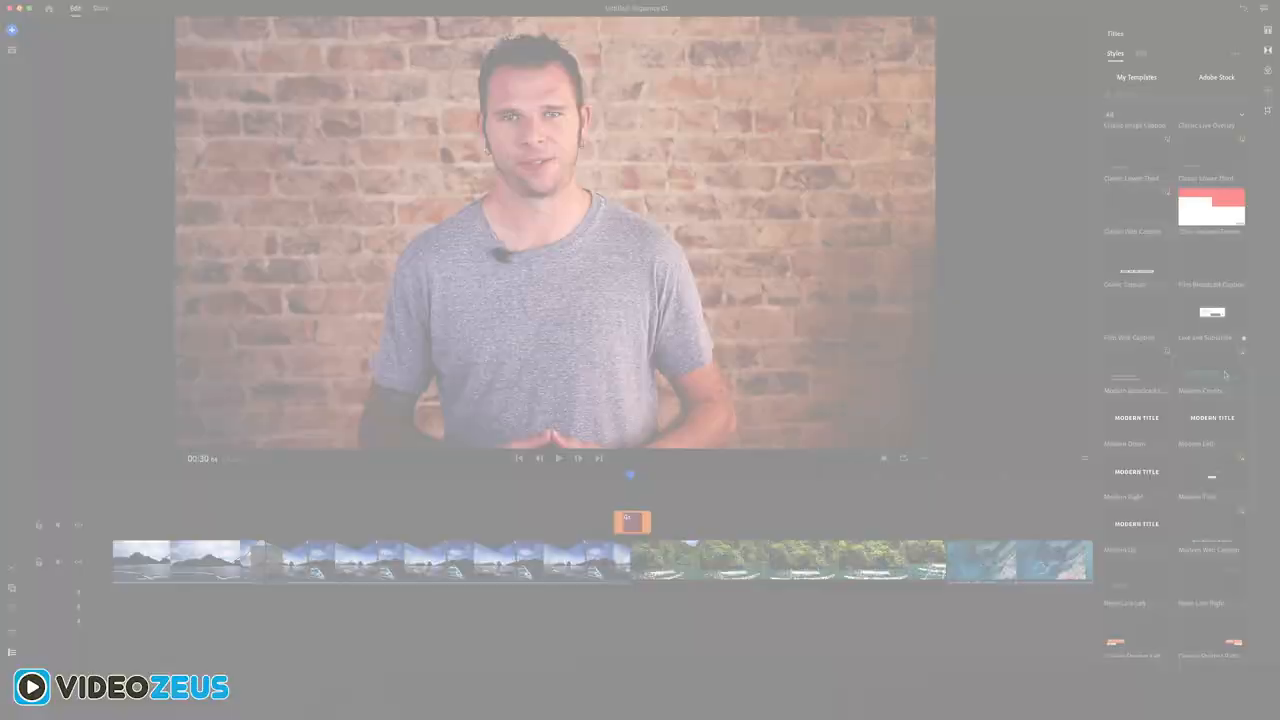